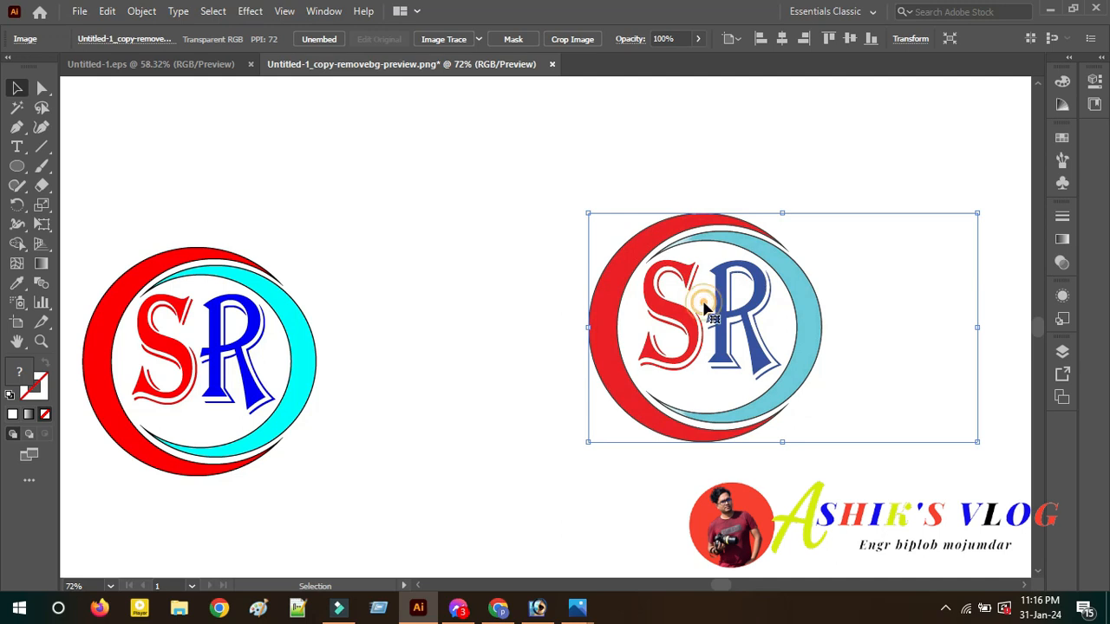
pyautogui.press('Delete')
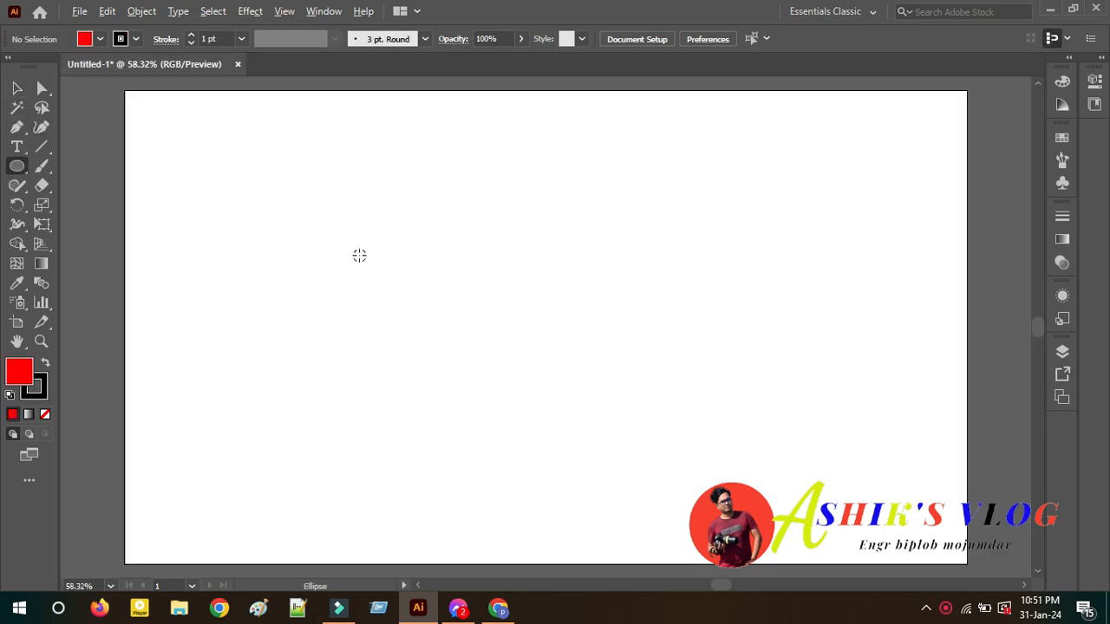
# - Draw a red circle with a black outline in the artboard's upper-left area and overlay a smaller copy offset toward its right edge
pyautogui.click(395, 260)
pyautogui.moveTo(411, 272); pyautogui.dragTo(471, 352)
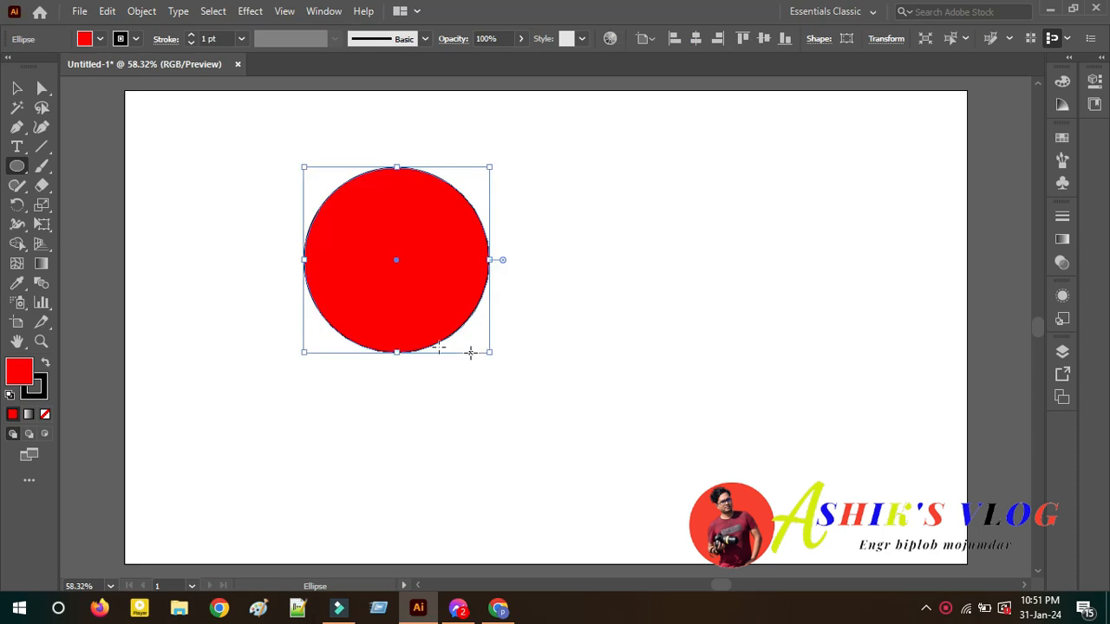
pyautogui.press('ctrl')
pyautogui.click(16, 87)
pyautogui.moveTo(302, 261); pyautogui.dragTo(330, 276)
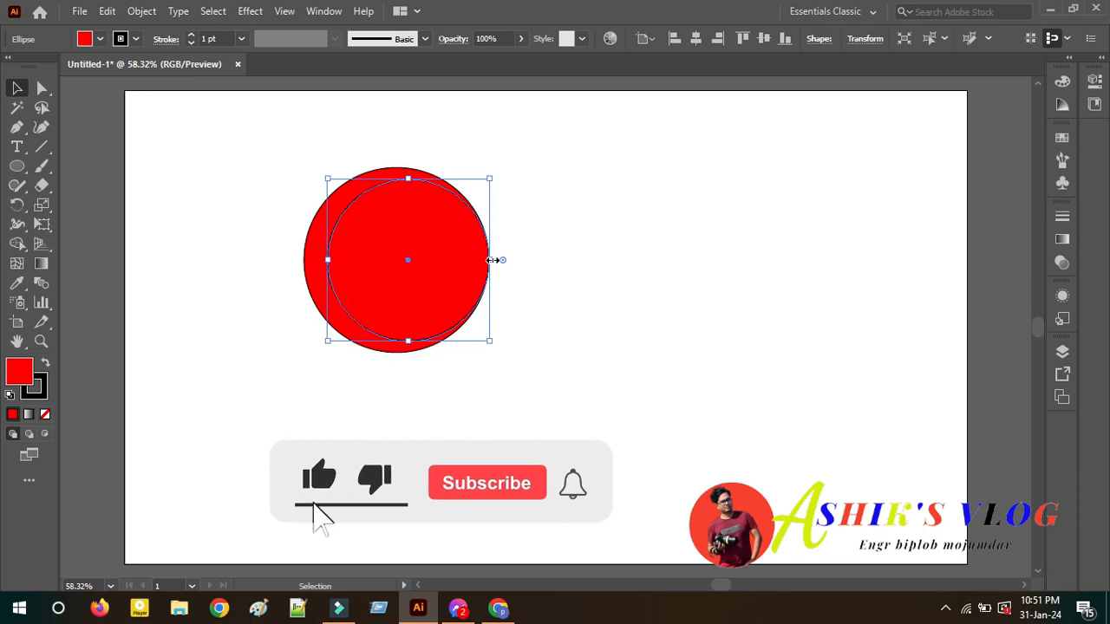
pyautogui.moveTo(491, 260); pyautogui.dragTo(496, 261)
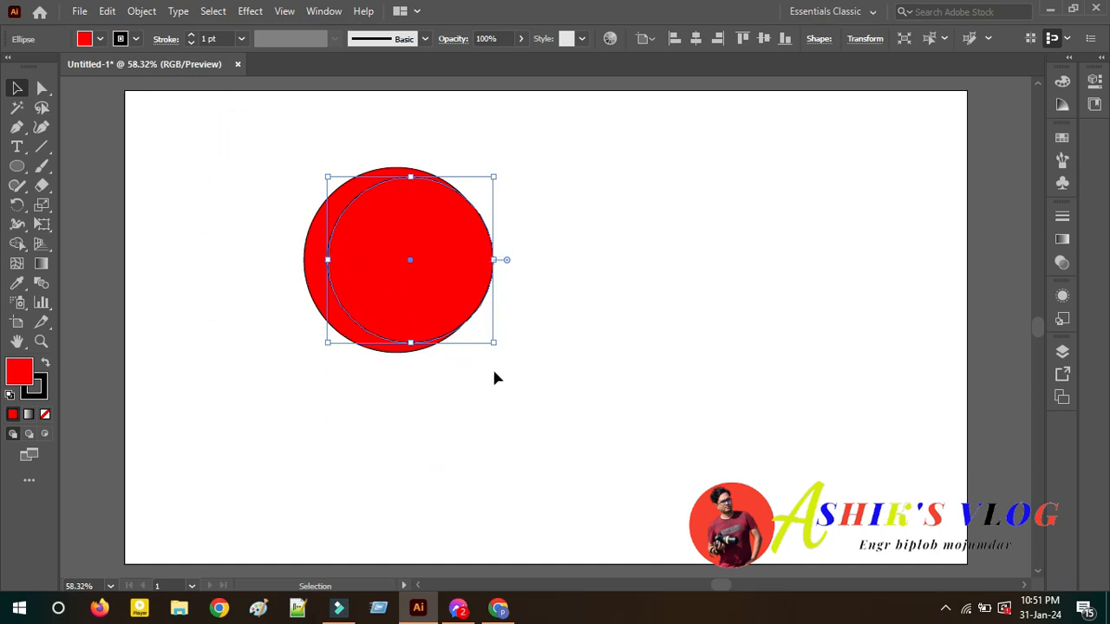
# - Cut the smaller circle's area out of the larger circle with Shape Builder, leaving a red crescent open to the right
pyautogui.moveTo(496, 373); pyautogui.dragTo(237, 133)
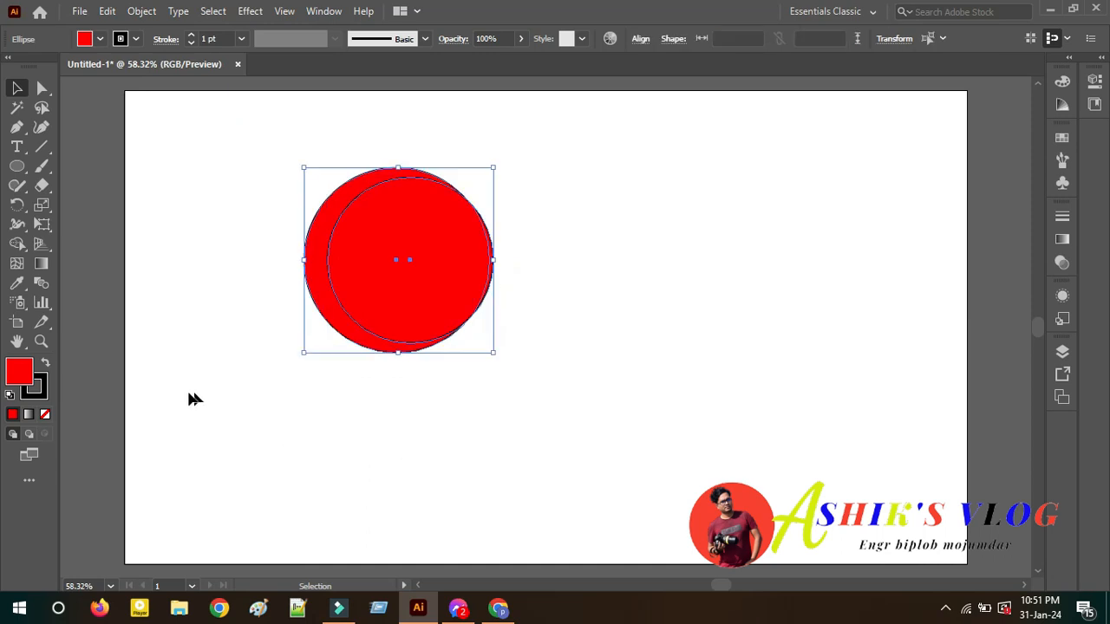
pyautogui.click(17, 245)
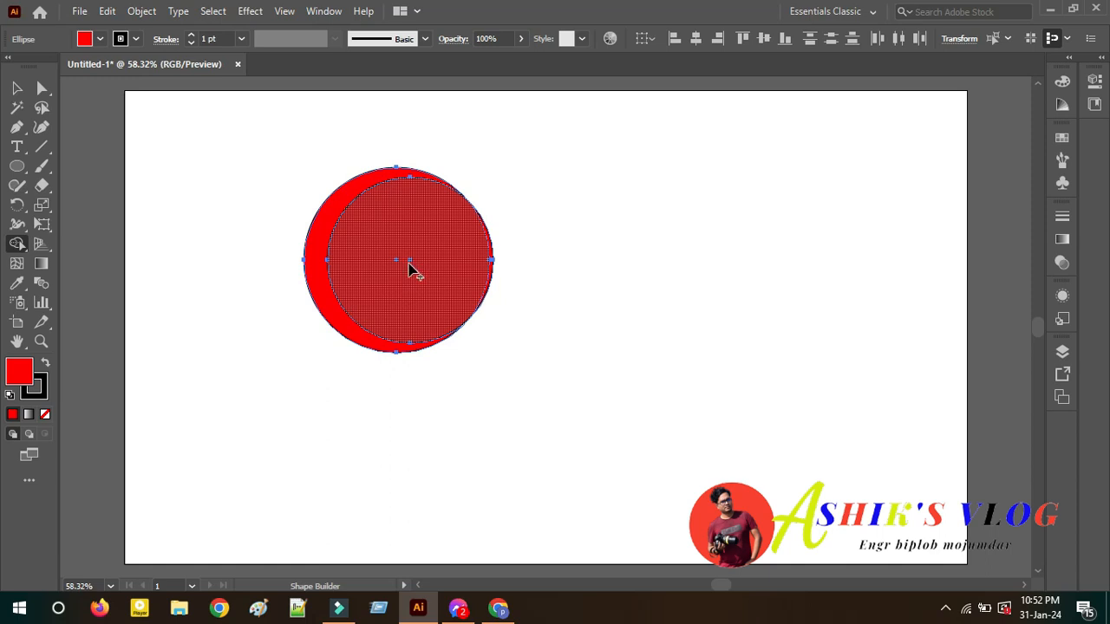
pyautogui.moveTo(414, 265); pyautogui.dragTo(516, 265)
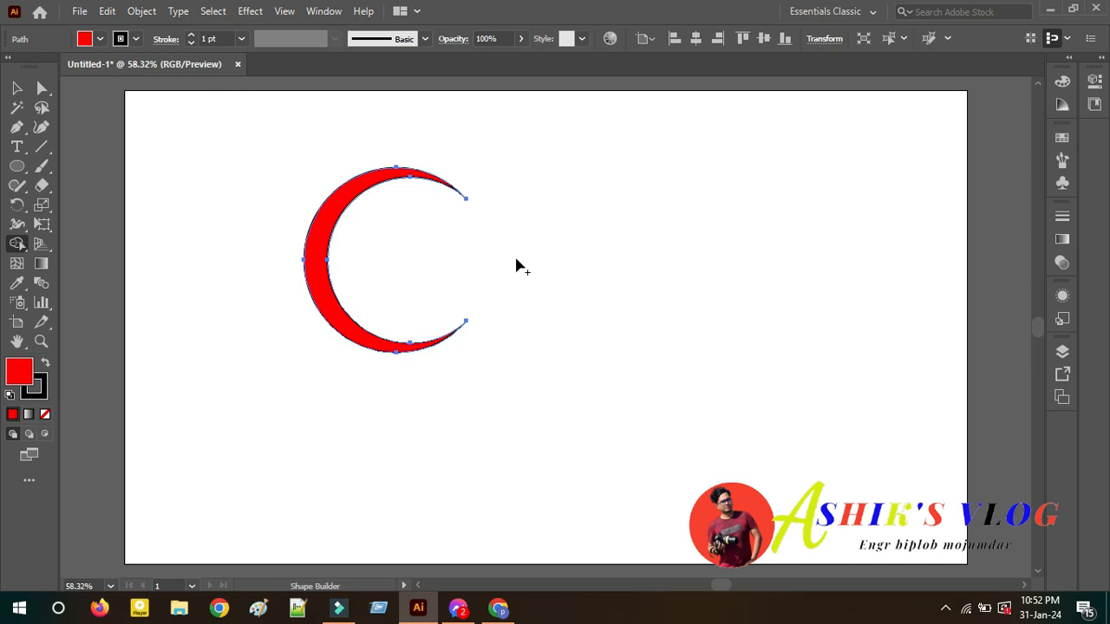
# - Make a horizontally mirrored copy of the red crescent and move it right so both crescents form a ring
pyautogui.press('ctrl')
pyautogui.click(19, 87)
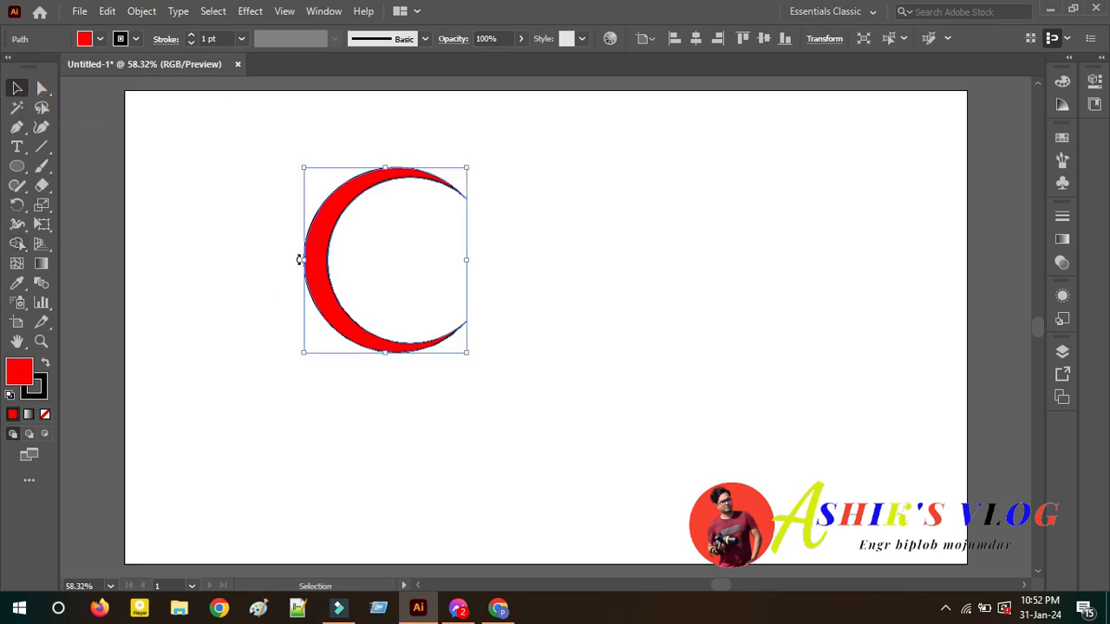
pyautogui.moveTo(298, 259); pyautogui.dragTo(437, 261)
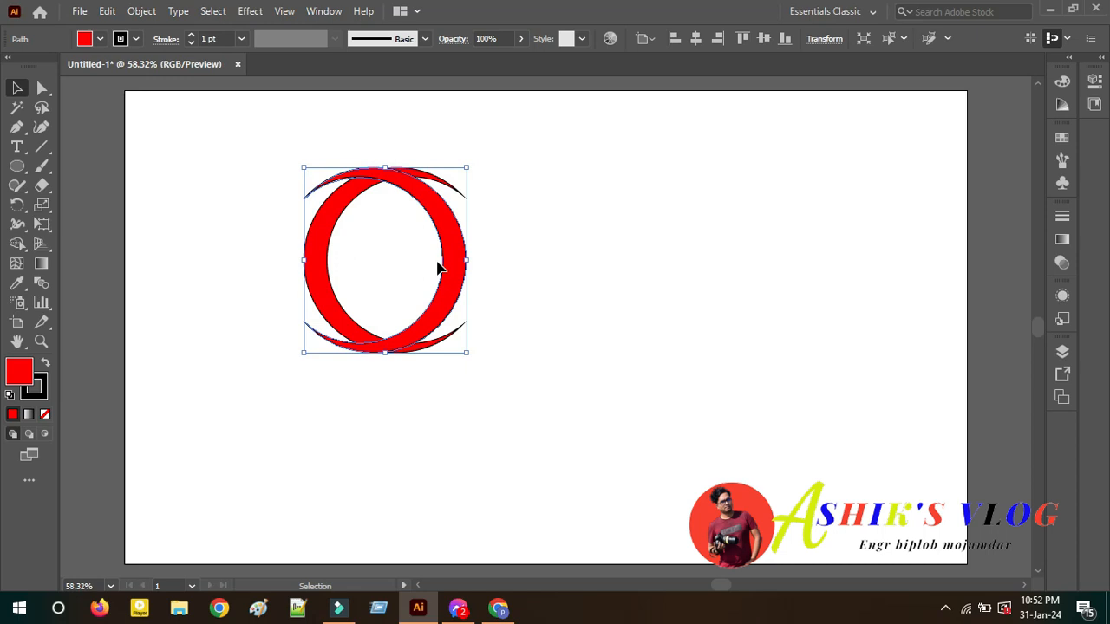
pyautogui.moveTo(462, 276); pyautogui.dragTo(503, 277)
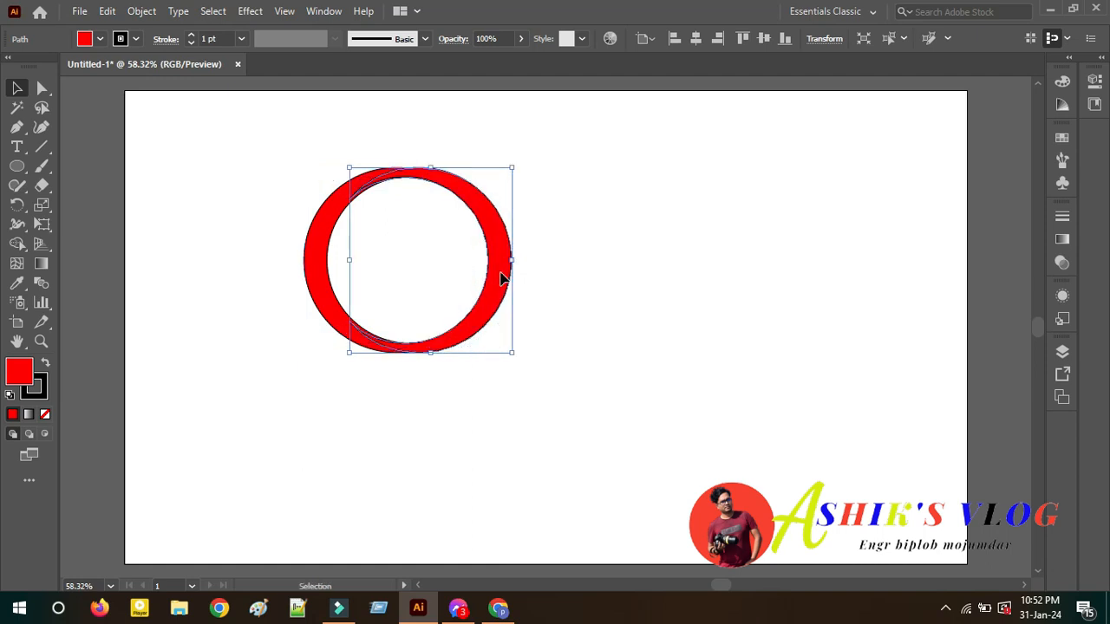
# - Fill the mirrored crescent with cyan and scale it down proportionally to nest within the red crescent's opening
pyautogui.click(100, 38)
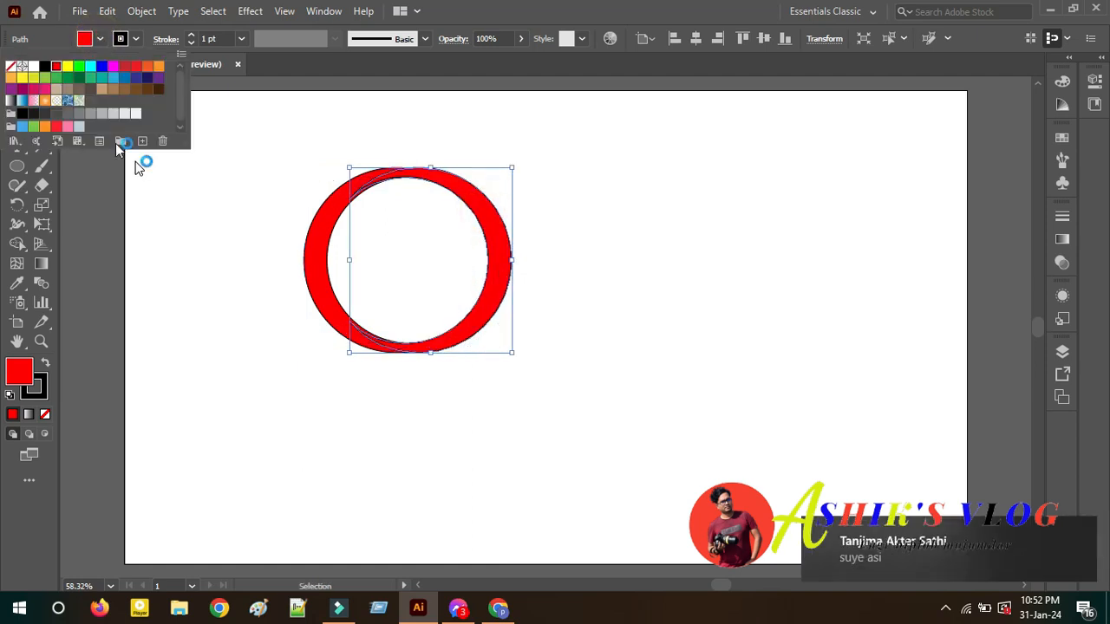
pyautogui.click(90, 67)
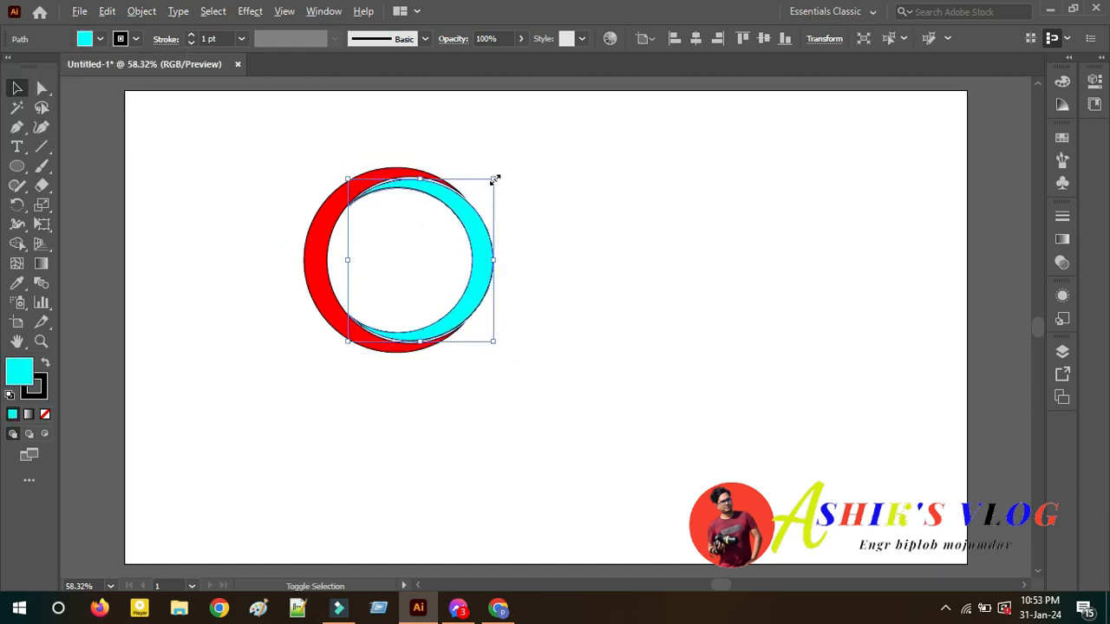
pyautogui.moveTo(494, 179); pyautogui.dragTo(491, 179)
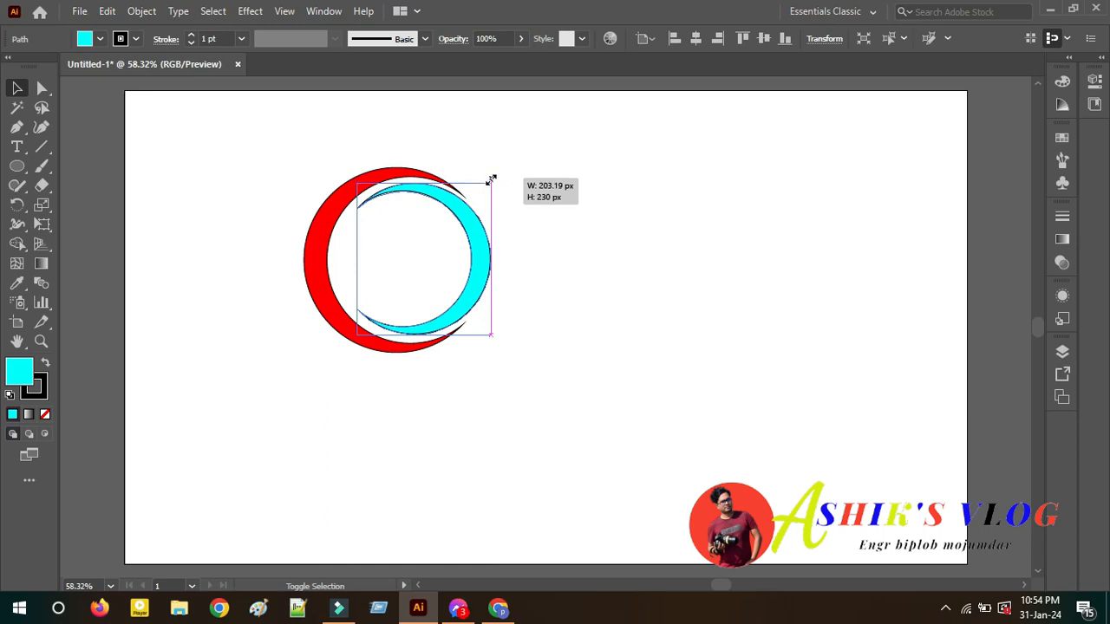
pyautogui.moveTo(491, 179); pyautogui.dragTo(493, 178)
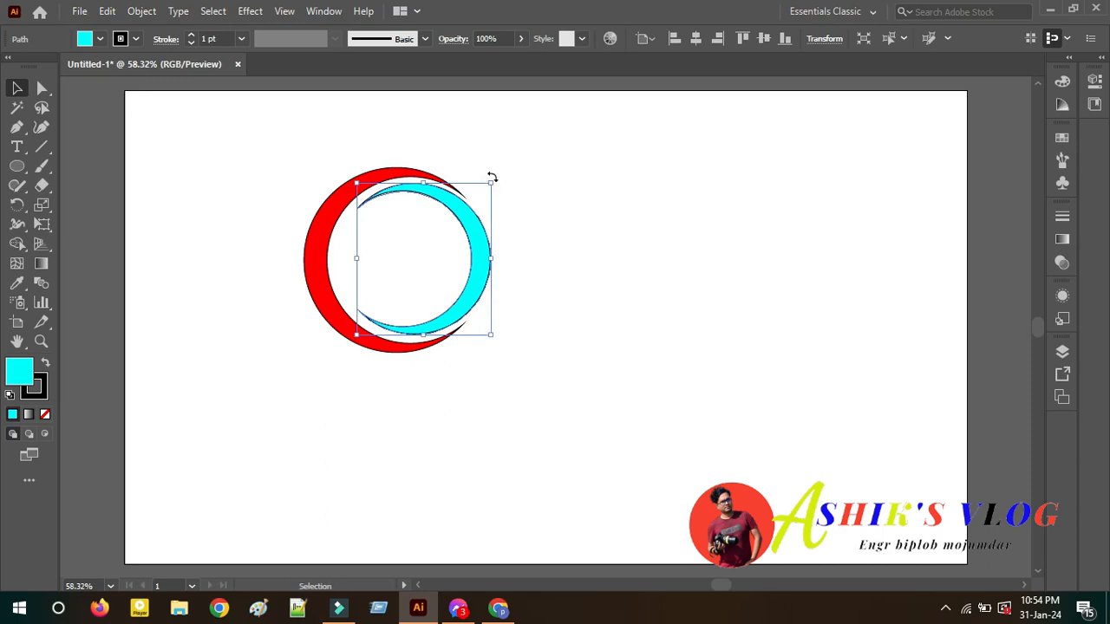
pyautogui.moveTo(492, 333); pyautogui.dragTo(501, 345)
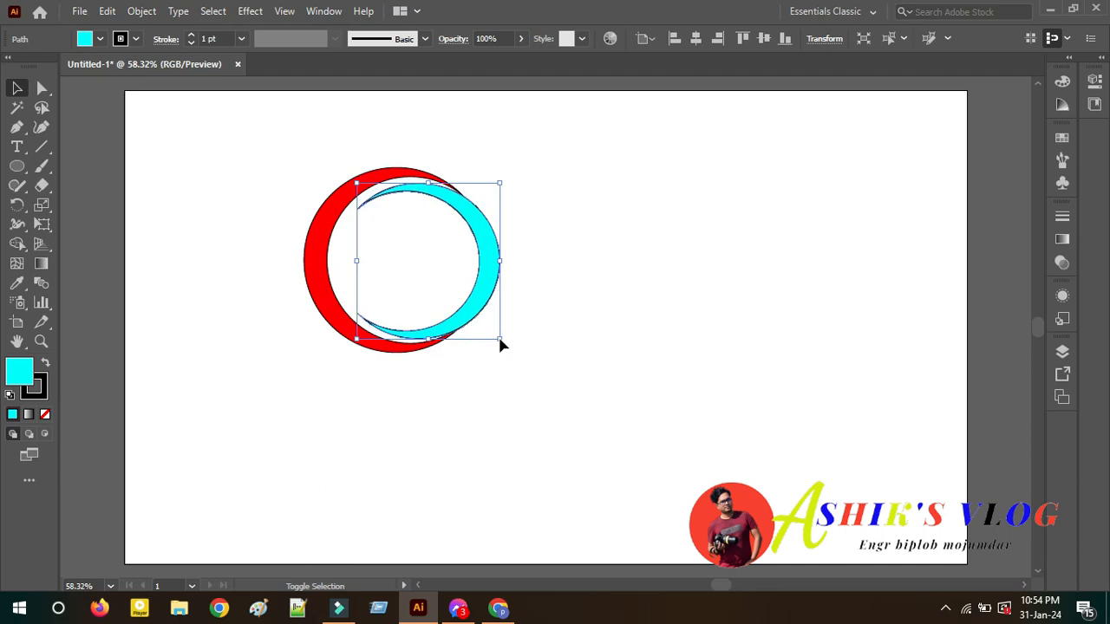
# - Nudge the cyan crescent left until its outer edge completes the circle with an even white gap to the red crescent
pyautogui.press('Left')
pyautogui.press('Left')
pyautogui.press('Left')
pyautogui.press('Left')
pyautogui.press('Left')
pyautogui.press('Left')
pyautogui.press('Left')
pyautogui.press('Left')
pyautogui.press('Left')
pyautogui.press('Left')
pyautogui.press('Right')
pyautogui.press('Right')
pyautogui.press('Right')
pyautogui.press('Right')
pyautogui.press('Right')
pyautogui.press('Left')
pyautogui.press('Left')
pyautogui.press('Left')
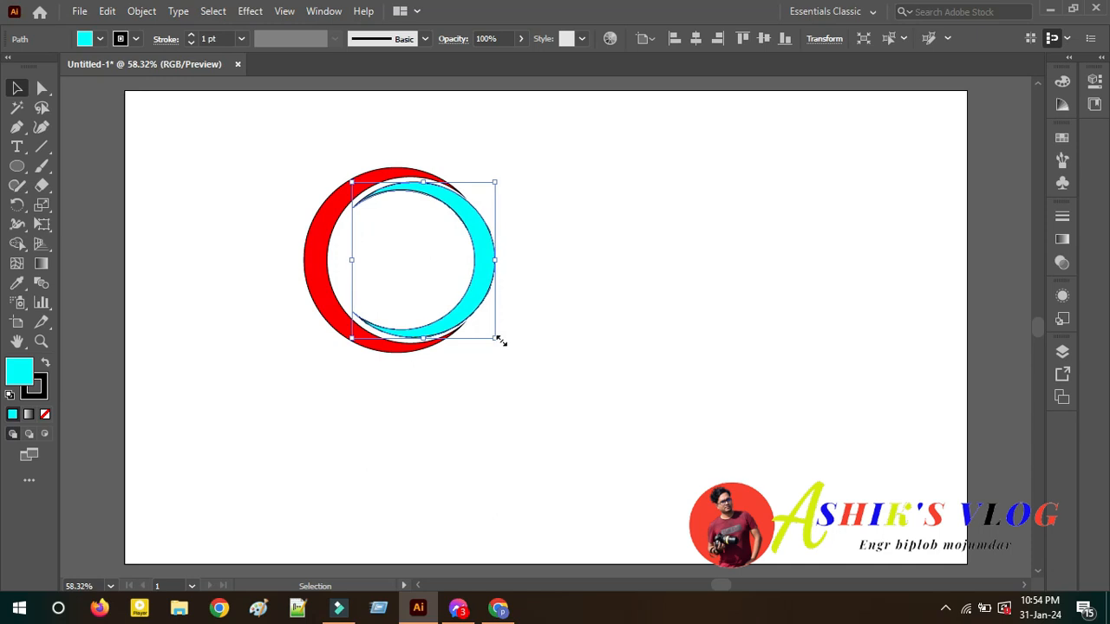
pyautogui.press('Left')
pyautogui.press('Left')
pyautogui.press('Left')
pyautogui.press('Down')
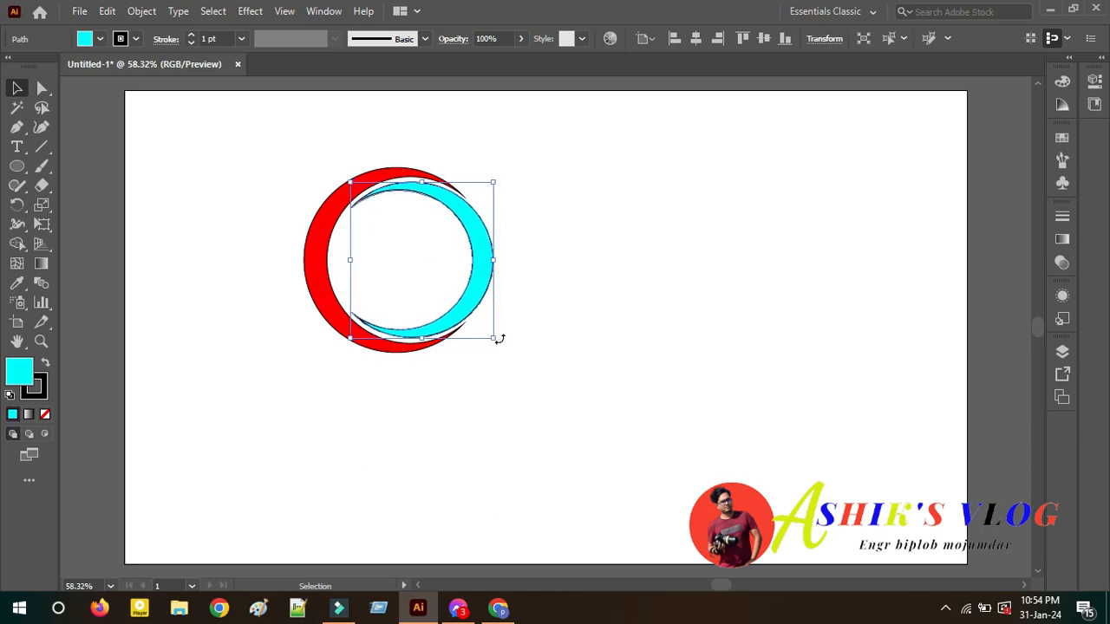
pyautogui.hotkey('ctrl', 'a')
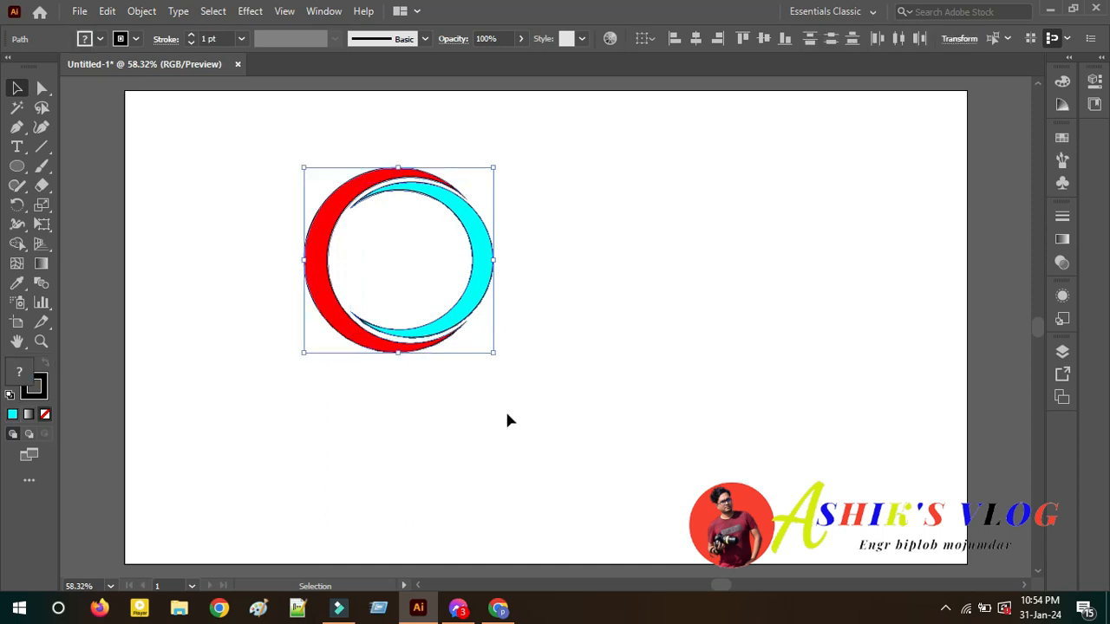
pyautogui.click(516, 415)
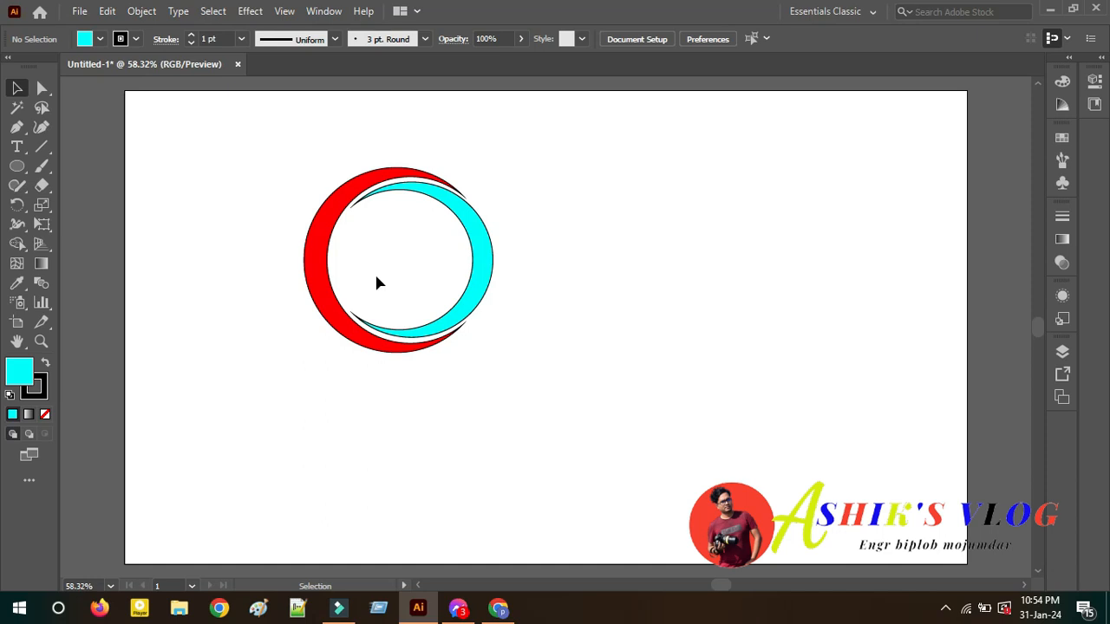
# - Add the text "SR" in the Algerian font to the right of the ring, at a larger font size
pyautogui.click(18, 148)
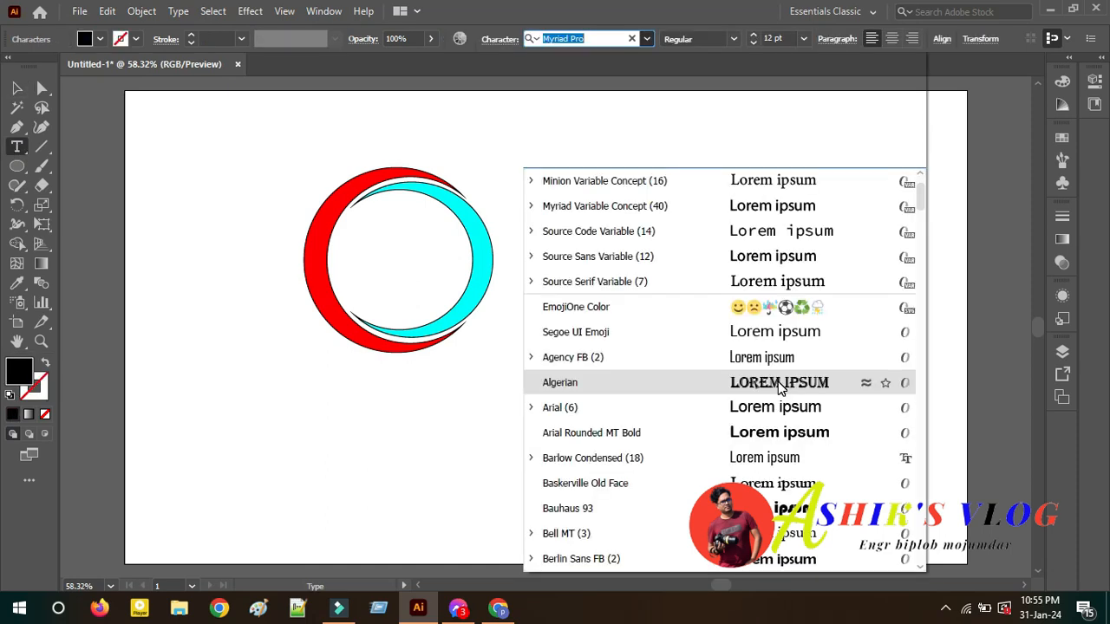
pyautogui.click(780, 388)
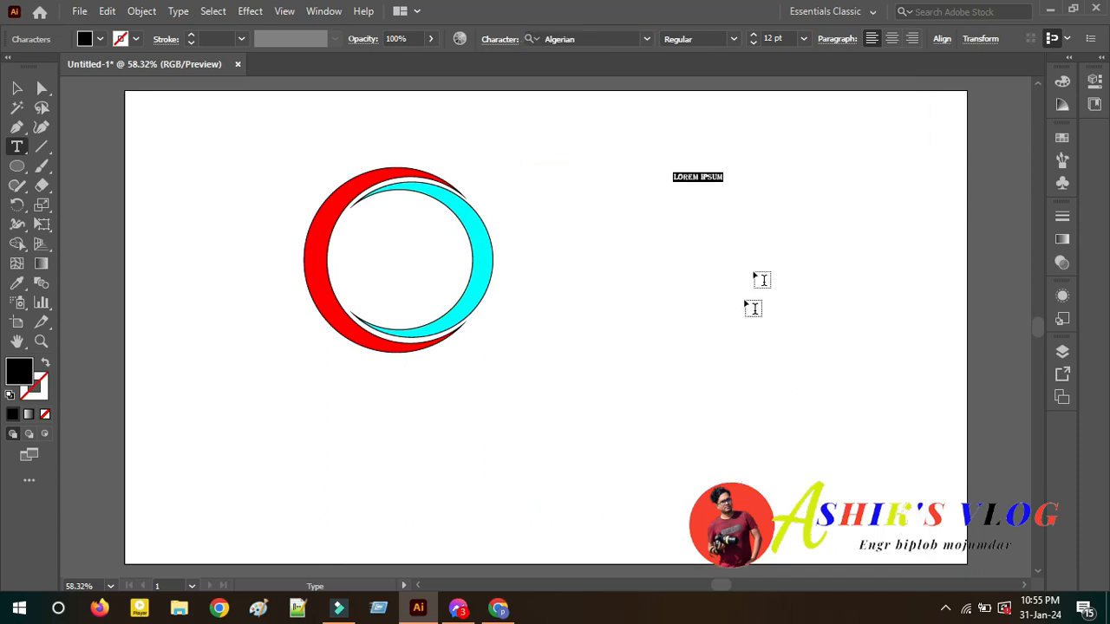
pyautogui.click(806, 38)
pyautogui.click(826, 309)
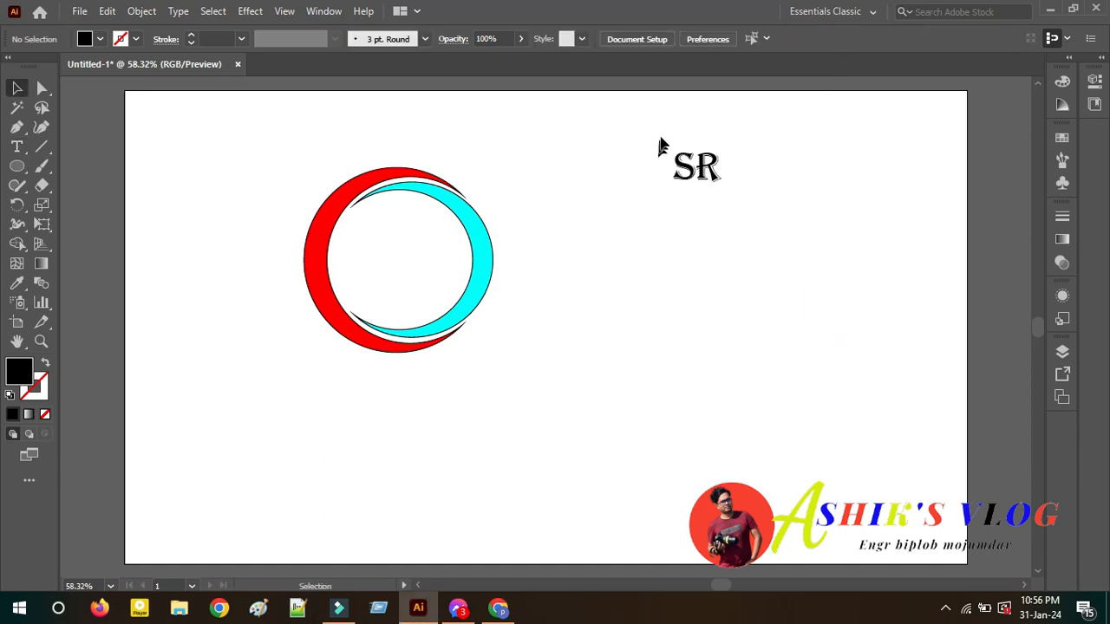
# - Move the "SR" text into the center of the ring and enlarge it to about 206 pt
pyautogui.moveTo(661, 146); pyautogui.dragTo(782, 281)
pyautogui.moveTo(720, 230); pyautogui.dragTo(410, 276)
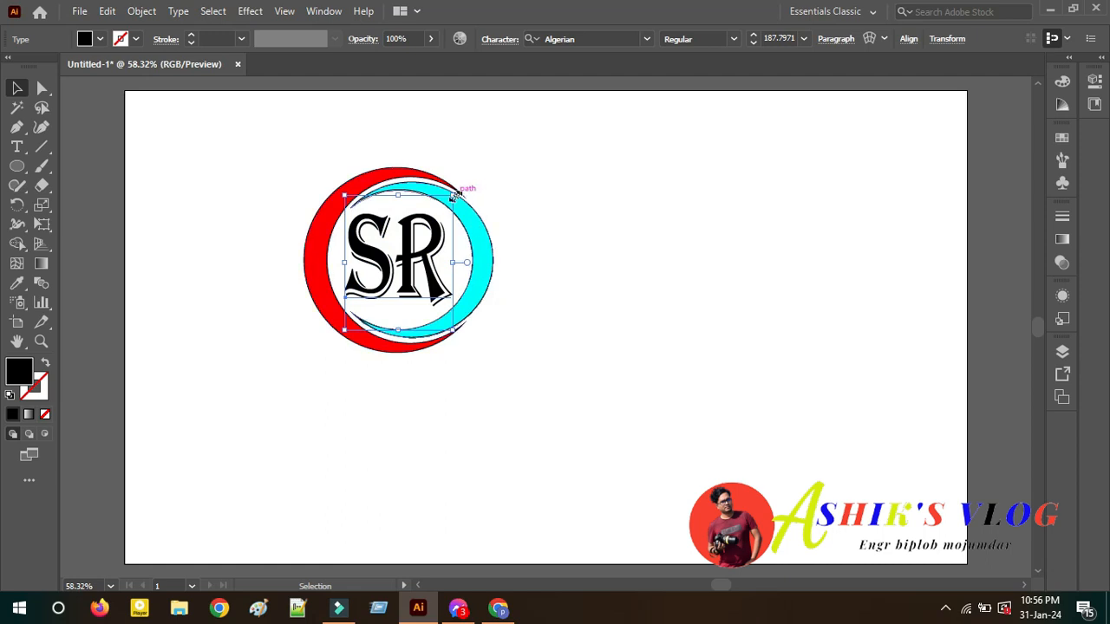
pyautogui.moveTo(454, 194); pyautogui.dragTo(458, 186)
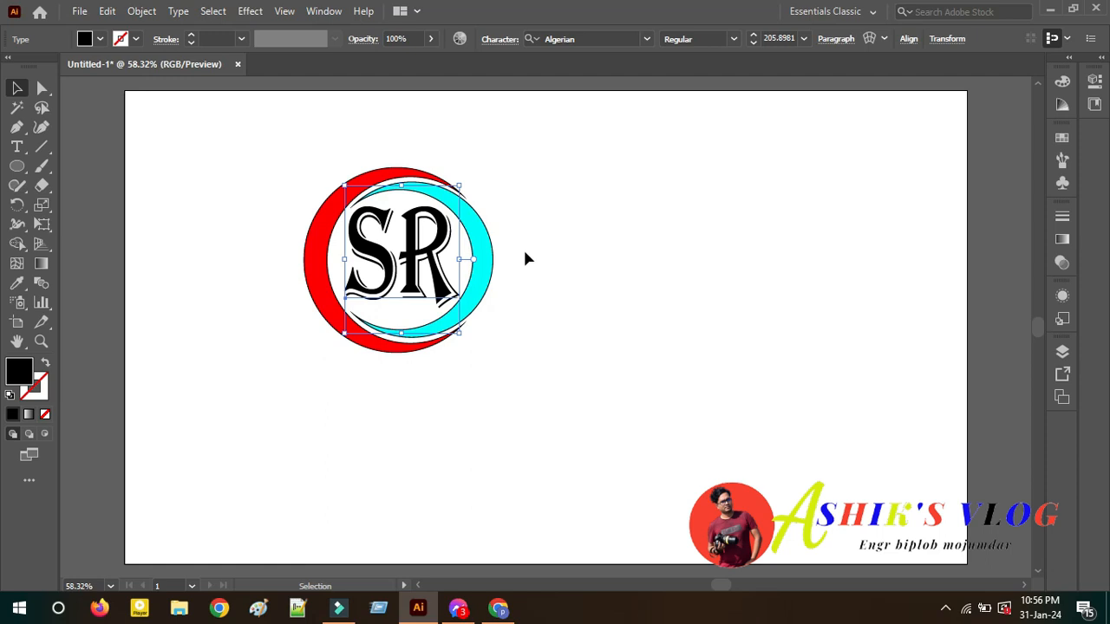
pyautogui.click(564, 212)
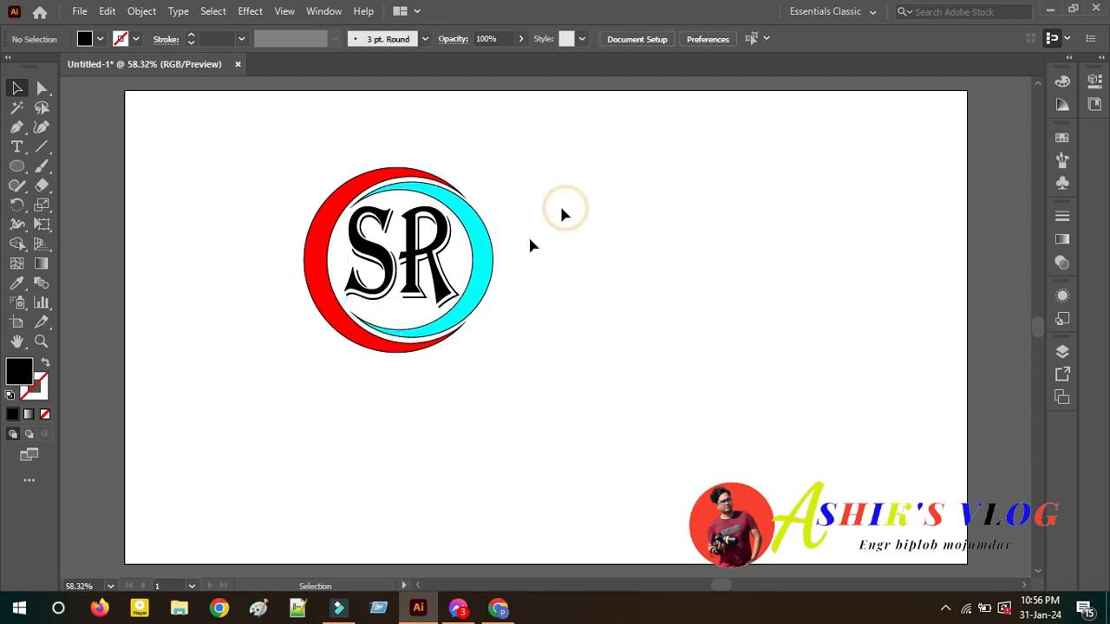
# - Color the letter R of the "SR" text with RGB Blue
pyautogui.click(418, 256)
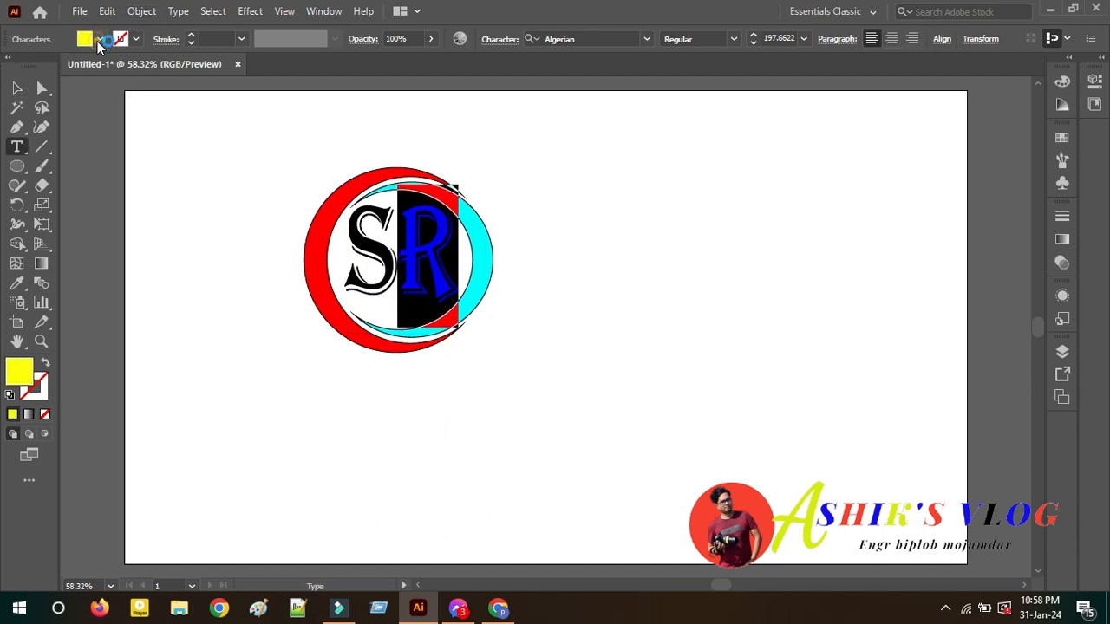
pyautogui.click(101, 38)
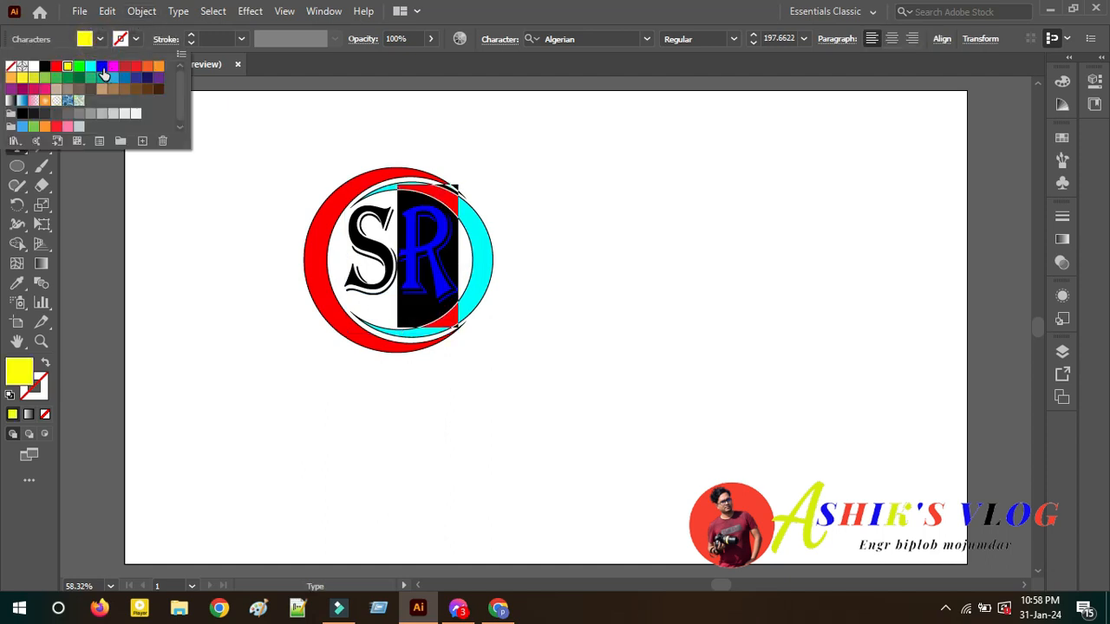
pyautogui.click(101, 66)
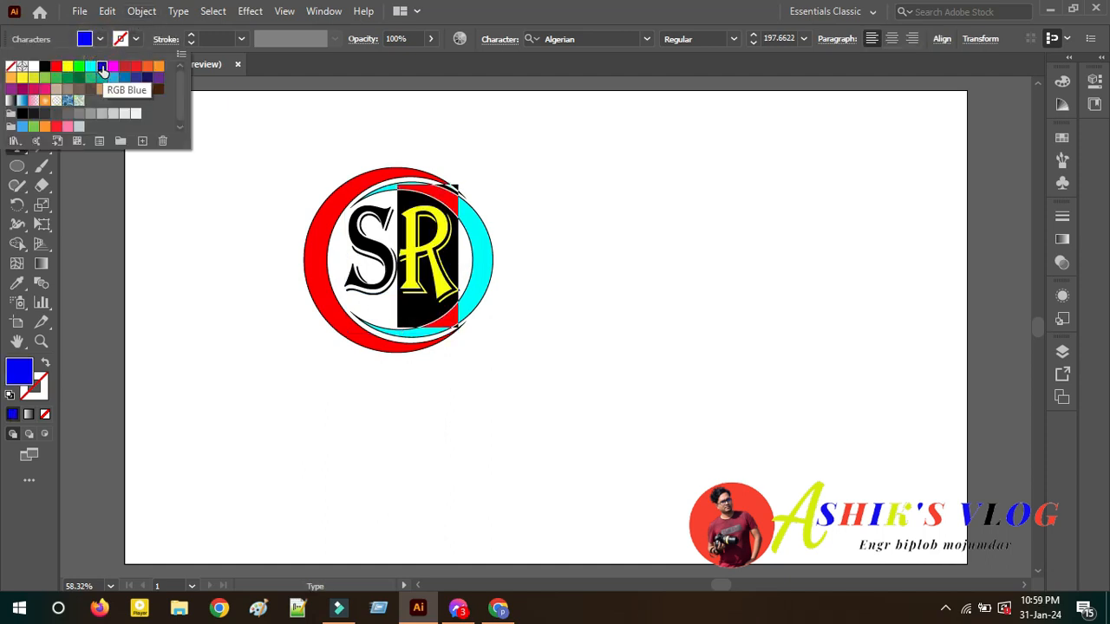
pyautogui.click(630, 304)
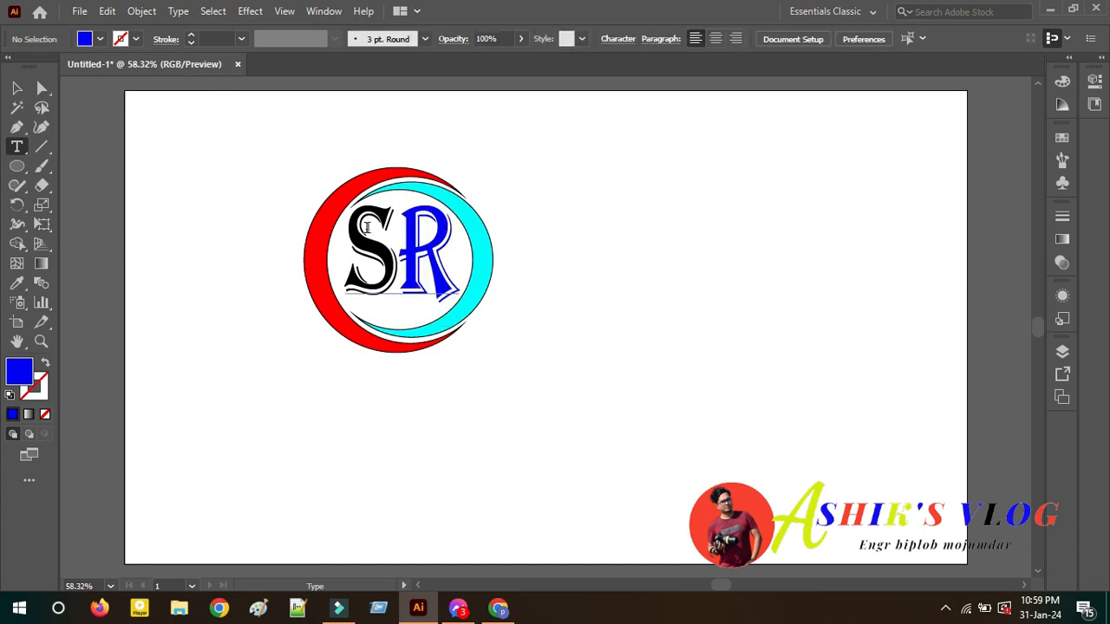
# - Color the letter S of the "SR" text red
pyautogui.moveTo(346, 230); pyautogui.dragTo(387, 319)
pyautogui.click(100, 39)
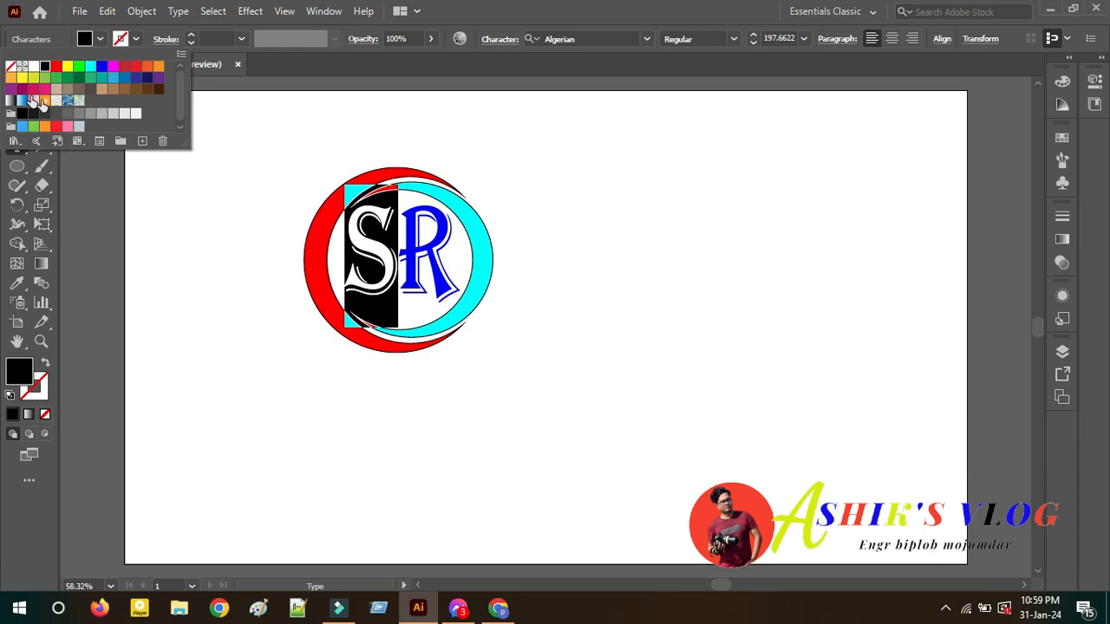
pyautogui.click(57, 67)
pyautogui.click(631, 213)
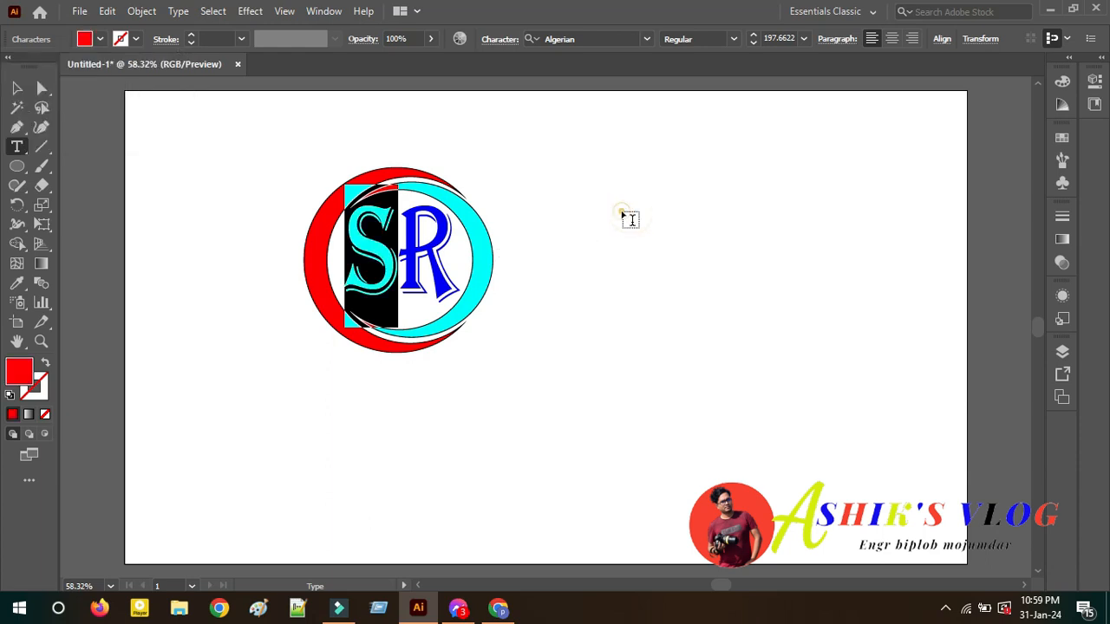
pyautogui.click(622, 213)
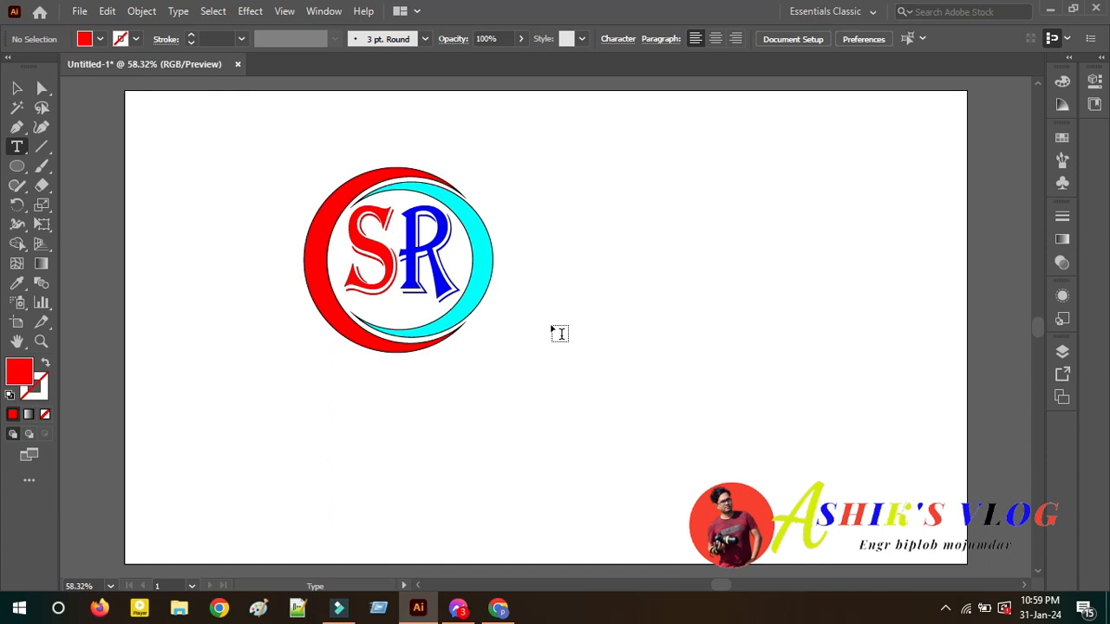
# - Place the text cursor between the letters S and R inside the ring
pyautogui.click(382, 261)
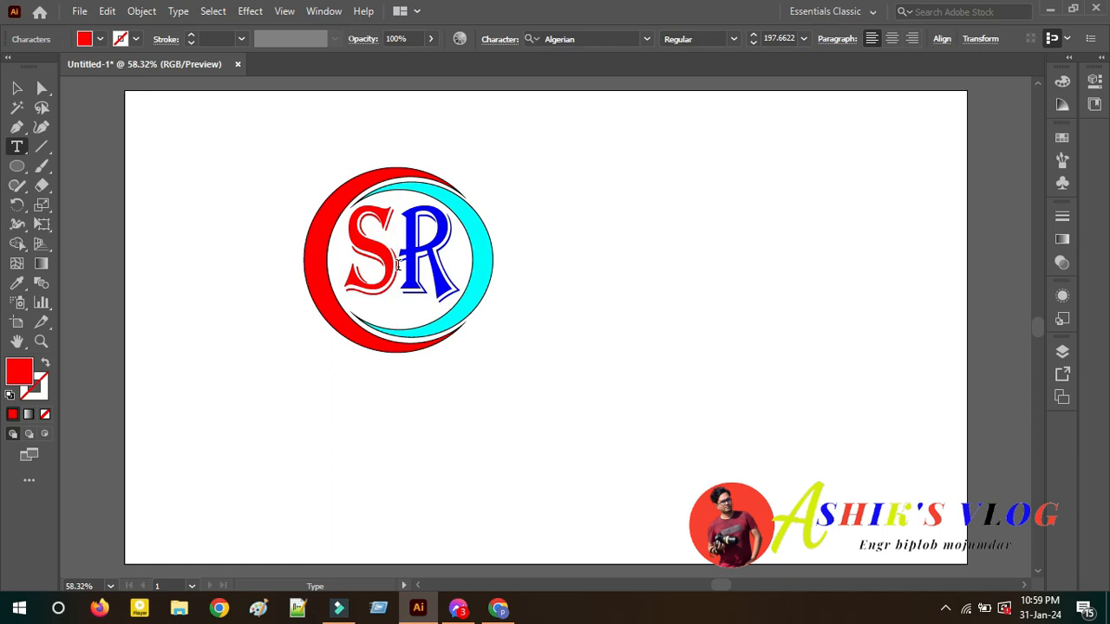